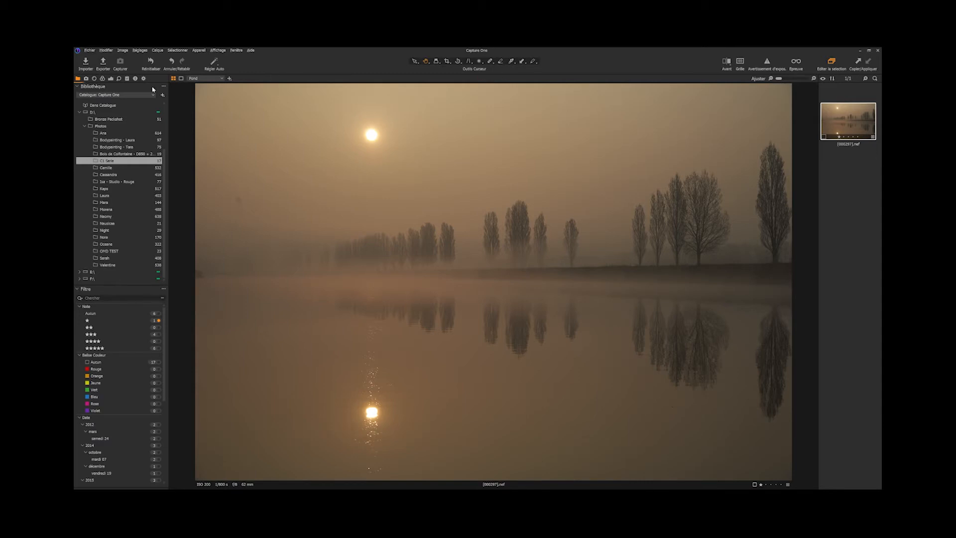
- Set the white balance mode of the misty lake photo to Ombre
left_click(112, 79)
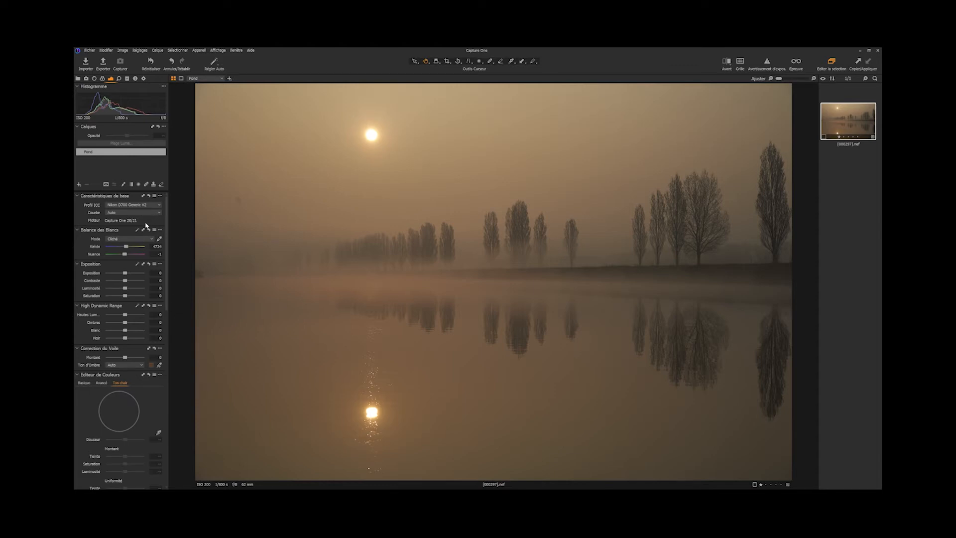
left_click(147, 240)
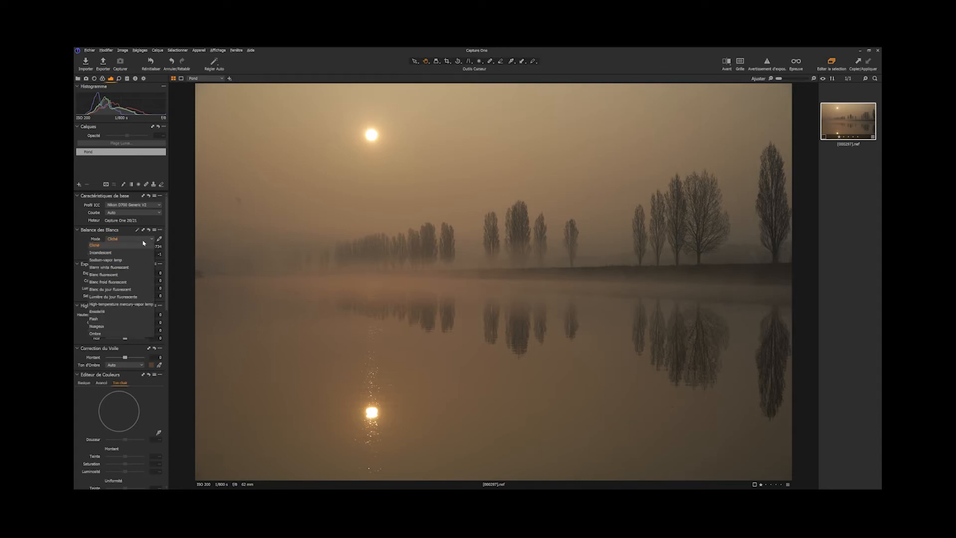
left_click(106, 334)
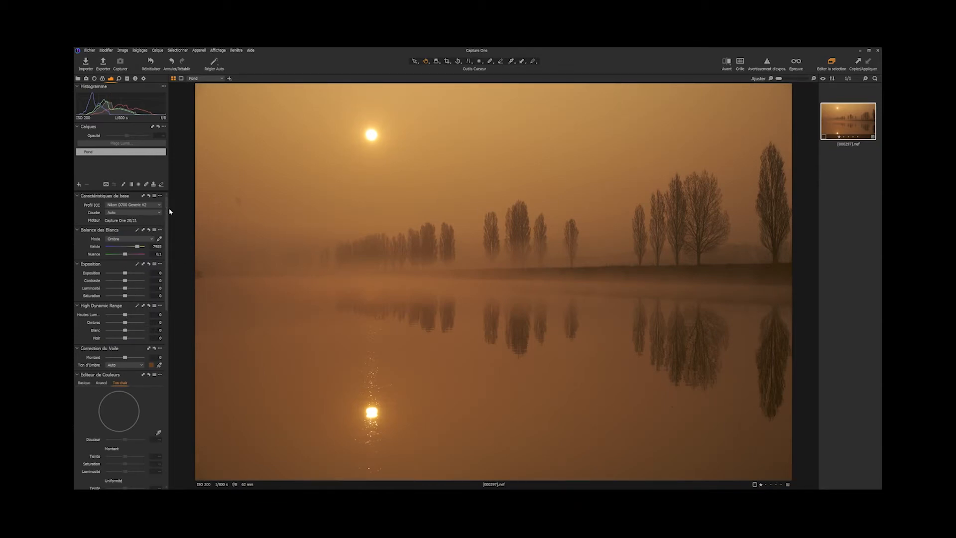
- Set the haze correction amount to 61, the exposure to 0.82 and the contrast to 16 on the Fond layer
scroll(168, 213, "down", 5)
scroll(169, 217, "up", 4)
scroll(167, 212, "up", 1)
left_click_drag(125, 358, 135, 359)
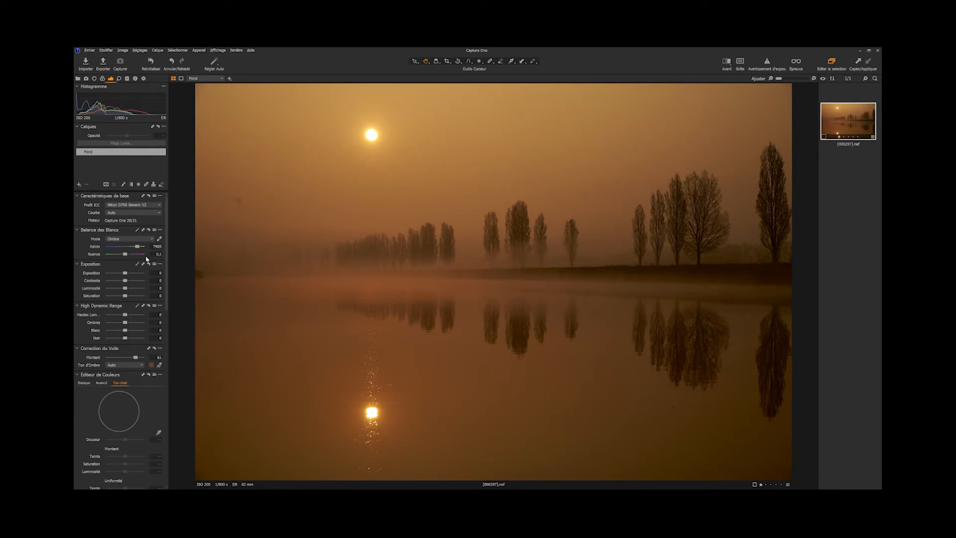
left_click_drag(125, 275, 129, 275)
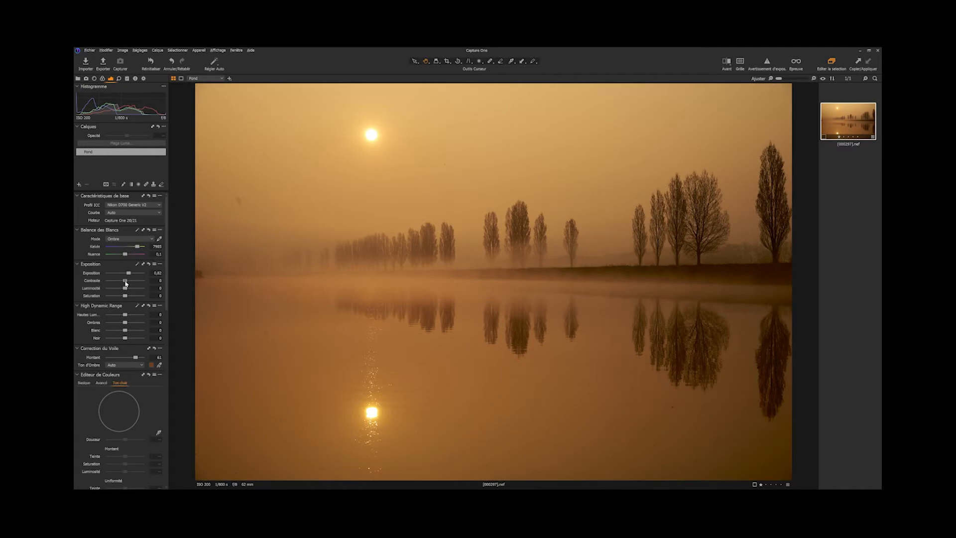
left_click_drag(125, 283, 131, 282)
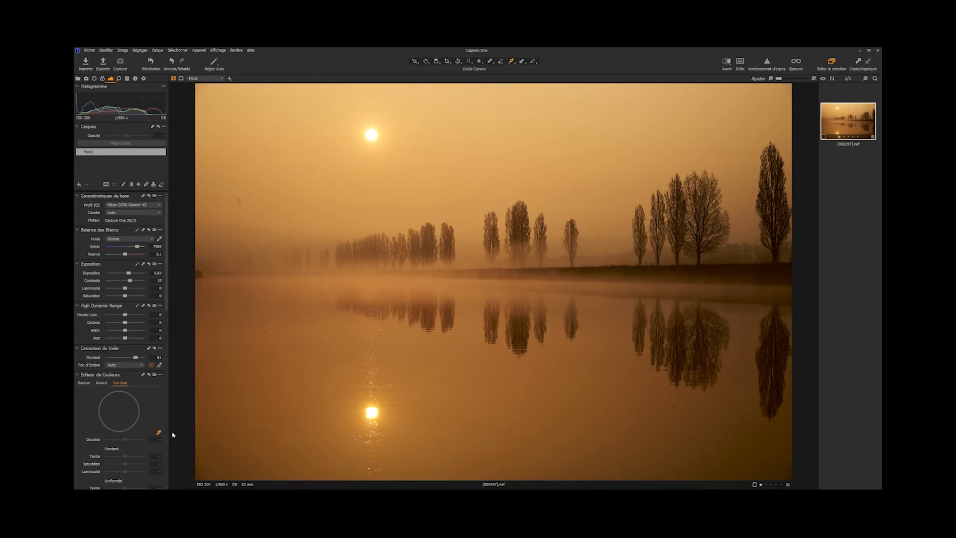
- Sample the orange water beside the sun's reflection as skin tone, set uniformity to hue 79, saturation 61 and luminosity 45, and compare before and after
left_click(395, 407)
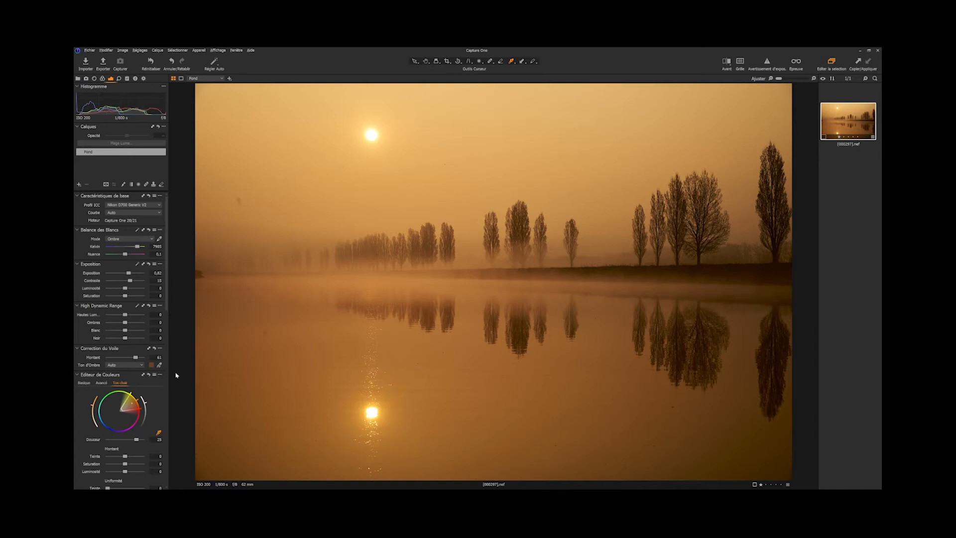
left_click_drag(166, 305, 168, 337)
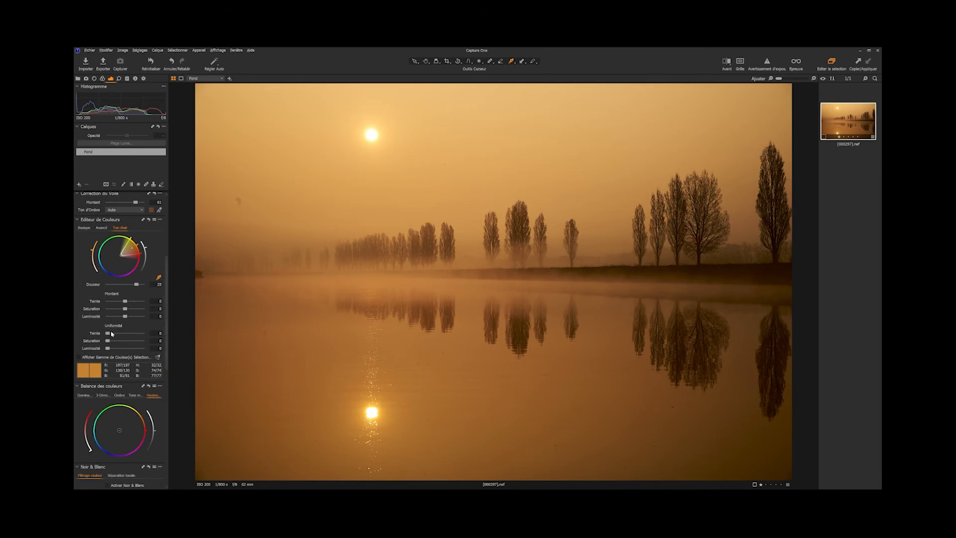
left_click_drag(108, 333, 124, 350)
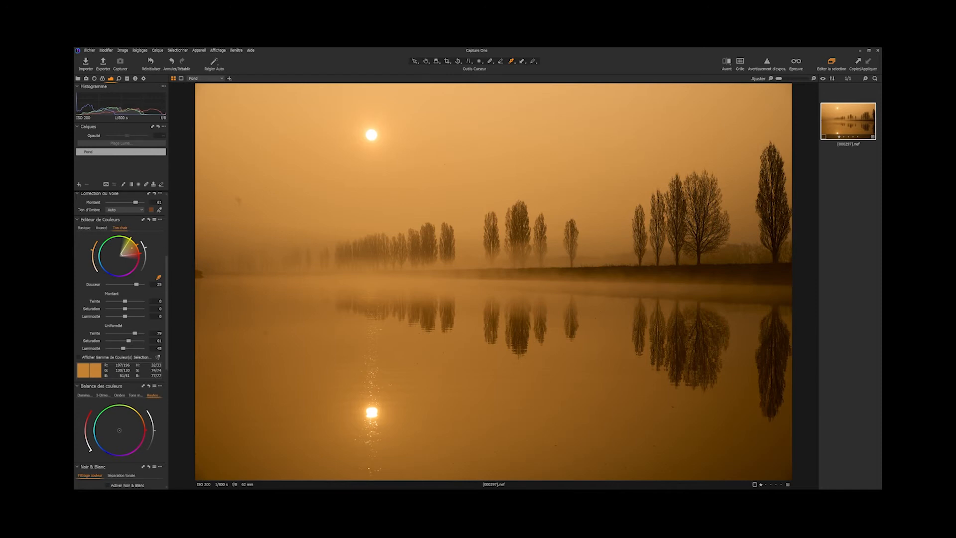
left_click(149, 219, "alt")
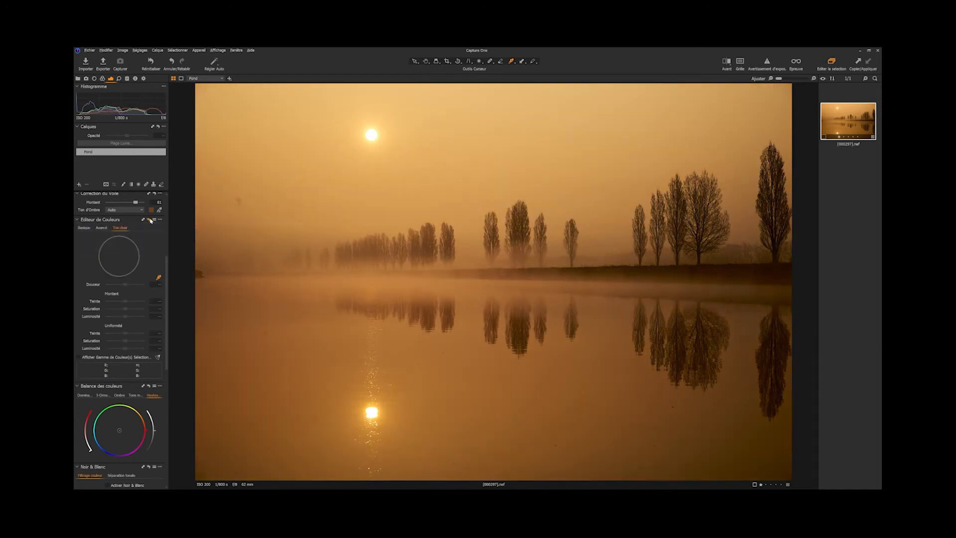
left_click(150, 220, "alt")
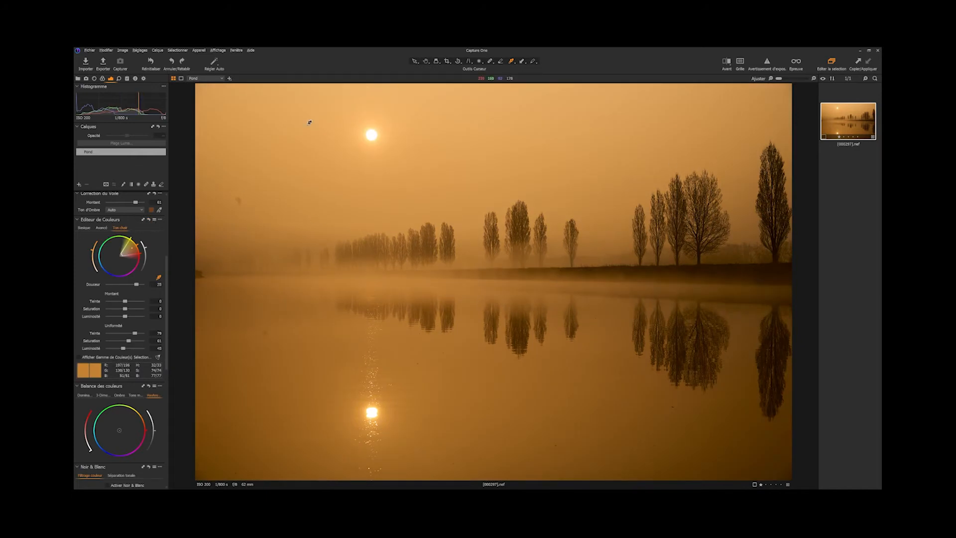
- Crop the photo with a 2x3 ratio to exclude the tree on the far right and thin strips of sky and water
left_click(425, 63)
left_click(447, 64)
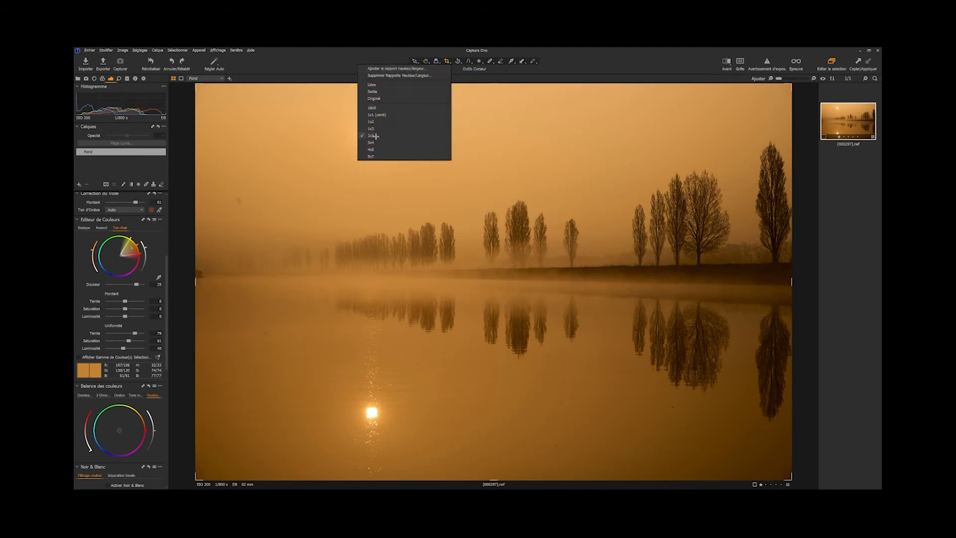
left_click(375, 137)
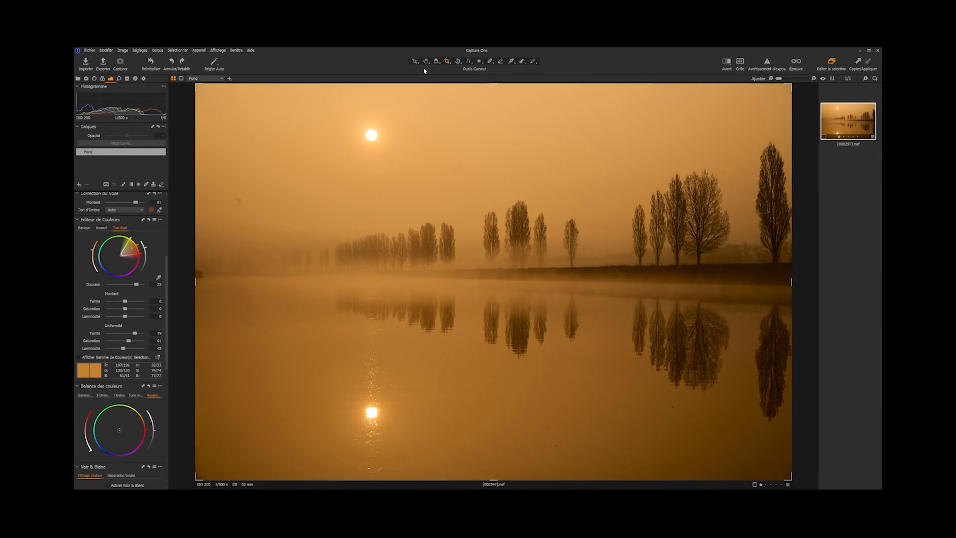
left_click_drag(198, 85, 255, 112)
left_click_drag(611, 188, 565, 175)
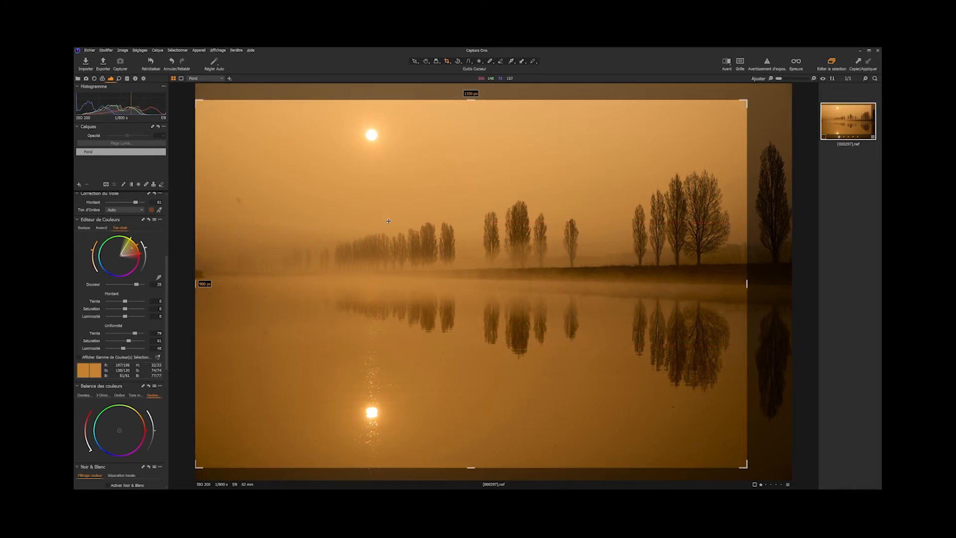
left_click(415, 62)
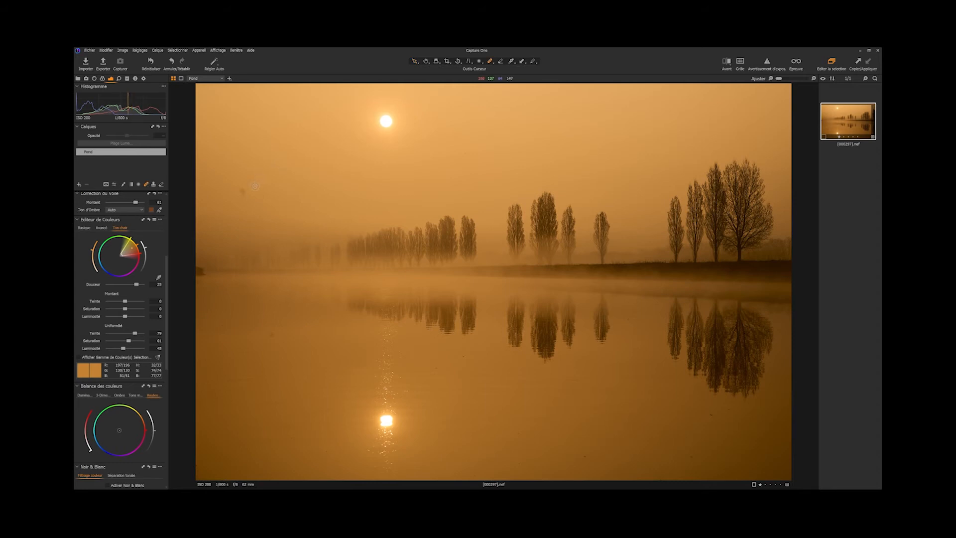
- Heal the dust spots in the sky, along the left shoreline and in the water
left_click(244, 193)
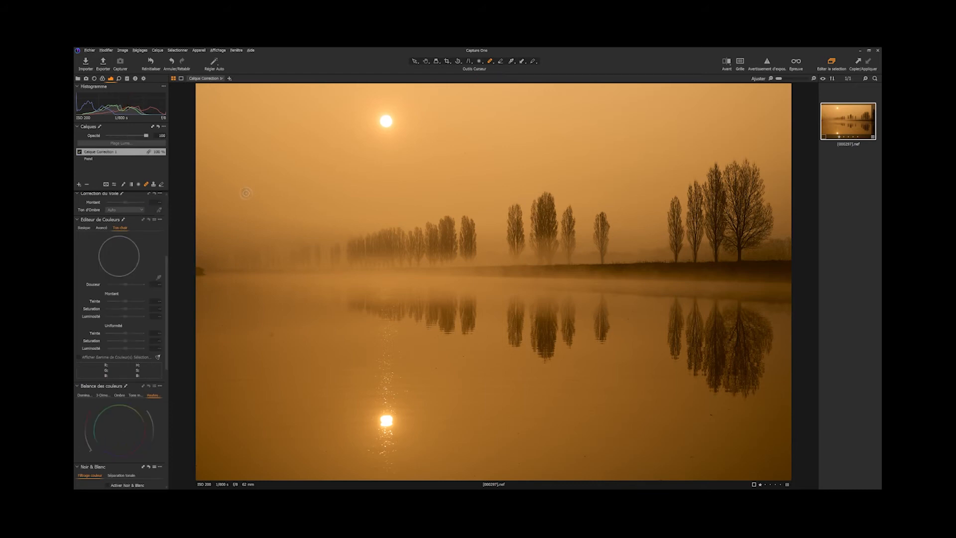
left_click(271, 334)
left_click(206, 272)
left_click(711, 413)
left_click(692, 457)
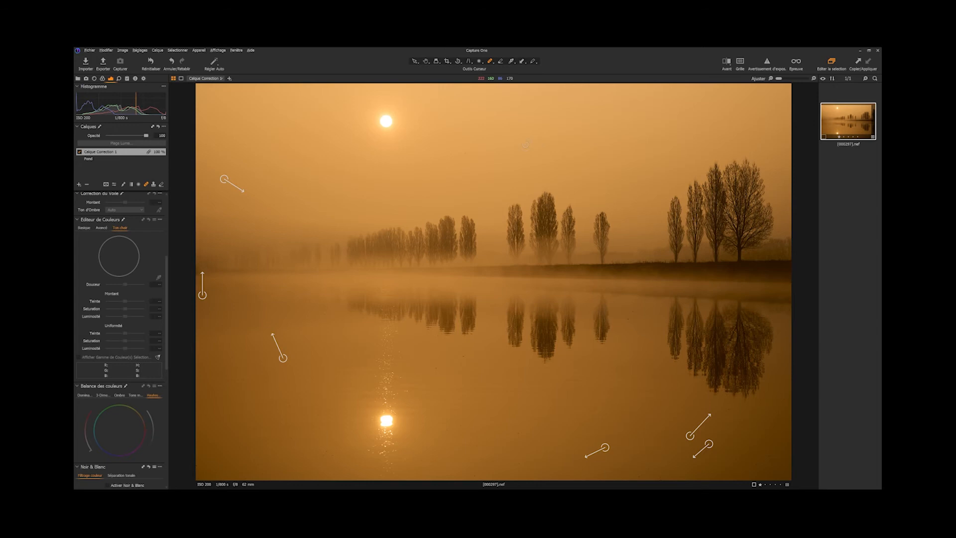
- Add a new adjustment layer named Brouillard
left_click(89, 184)
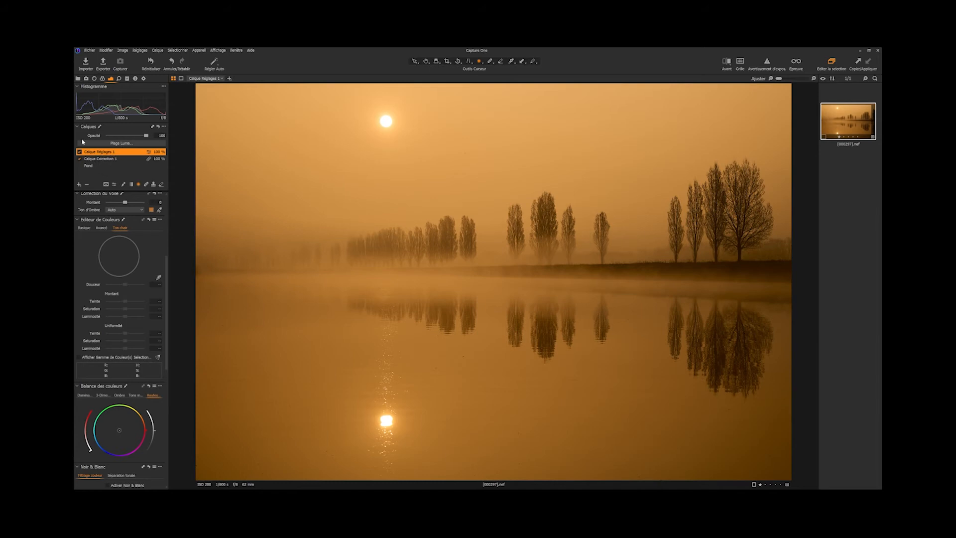
double_click(116, 153)
type("E")
key("Return")
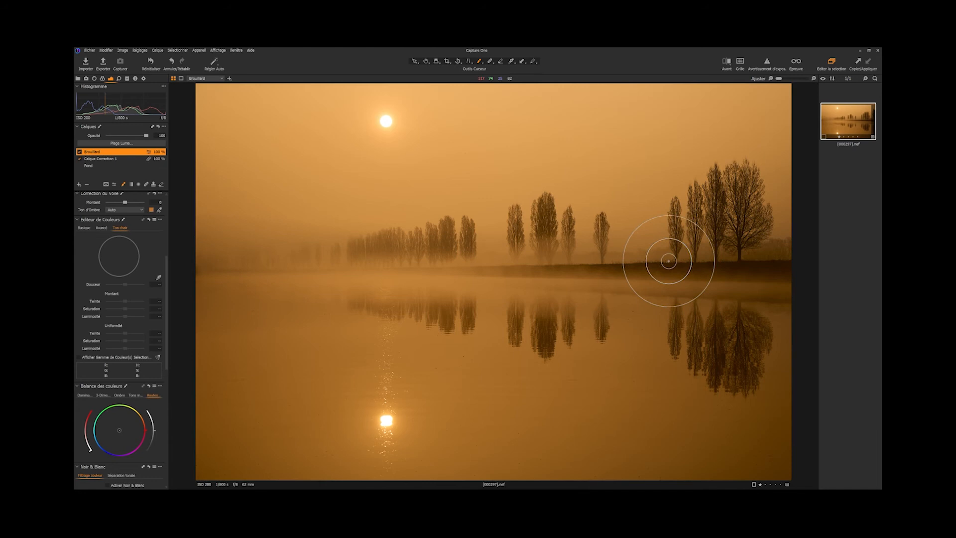
- Enlarge the brush and paint a horizontal mask over the fog band along the shoreline, checking its coverage with the mask display
key("bracketright")
key("bracketright")
key("bracketright")
key("bracketright")
key("bracketright")
key("bracketright")
key("bracketright")
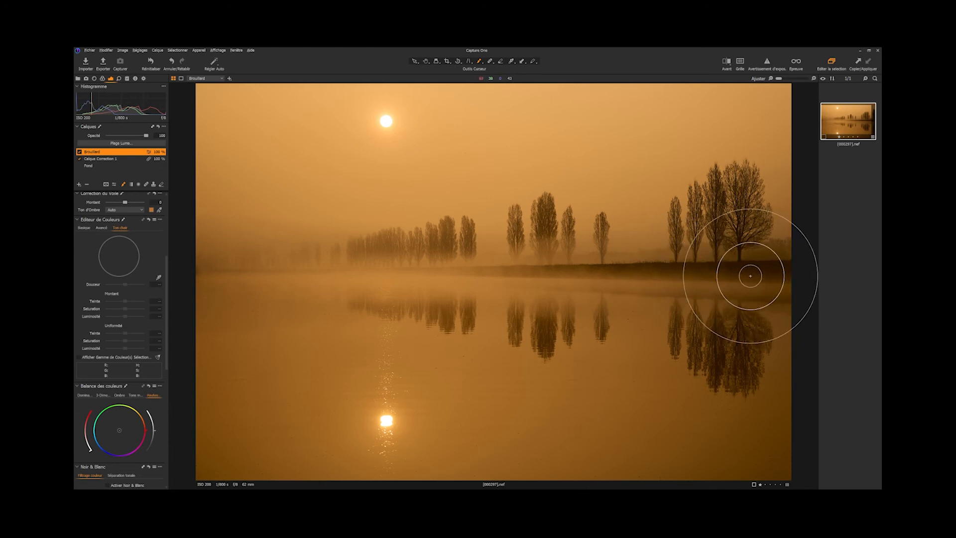
key("bracketleft")
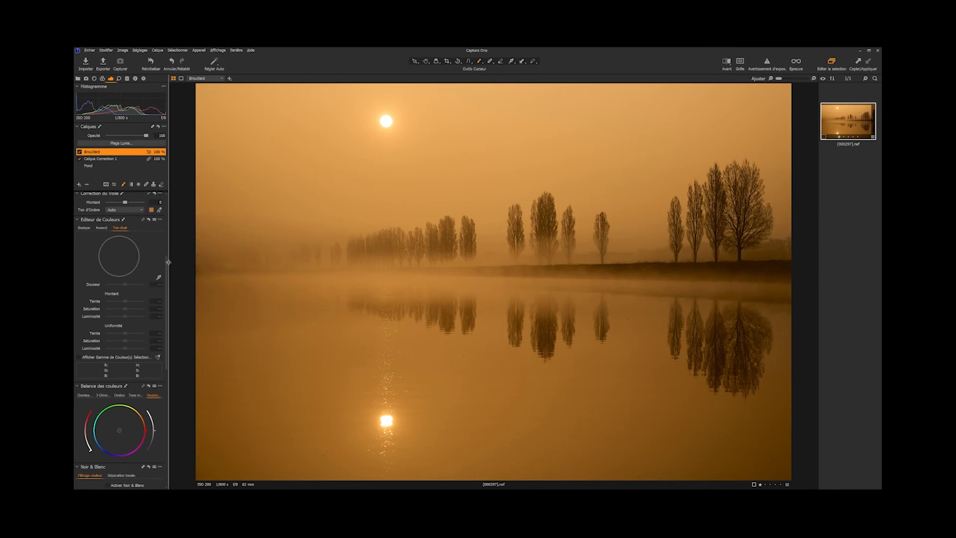
left_click_drag(168, 262, 168, 238)
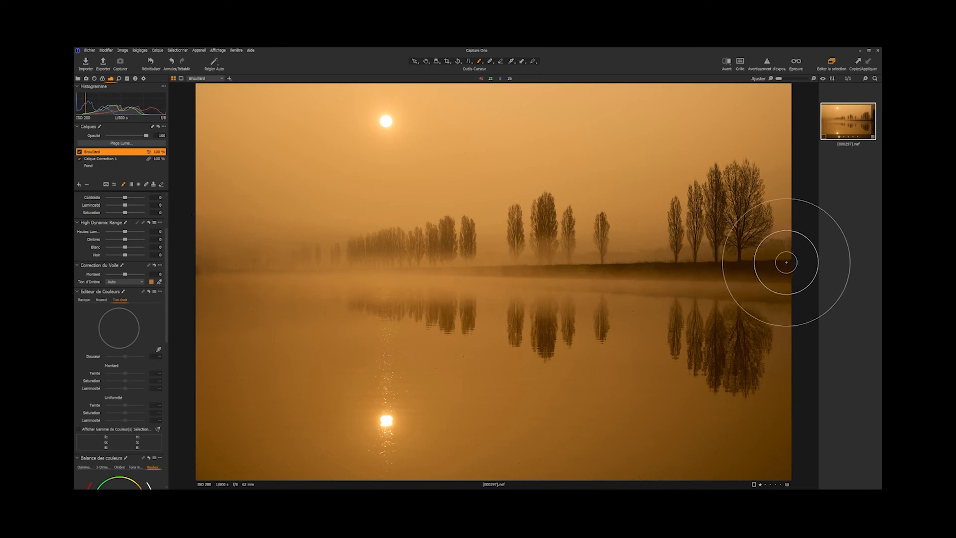
left_click(785, 264)
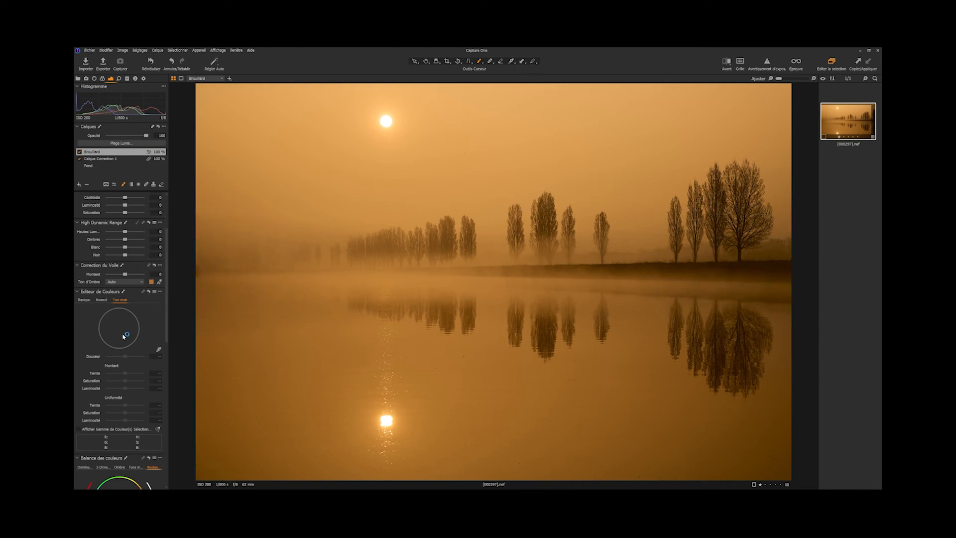
key("m")
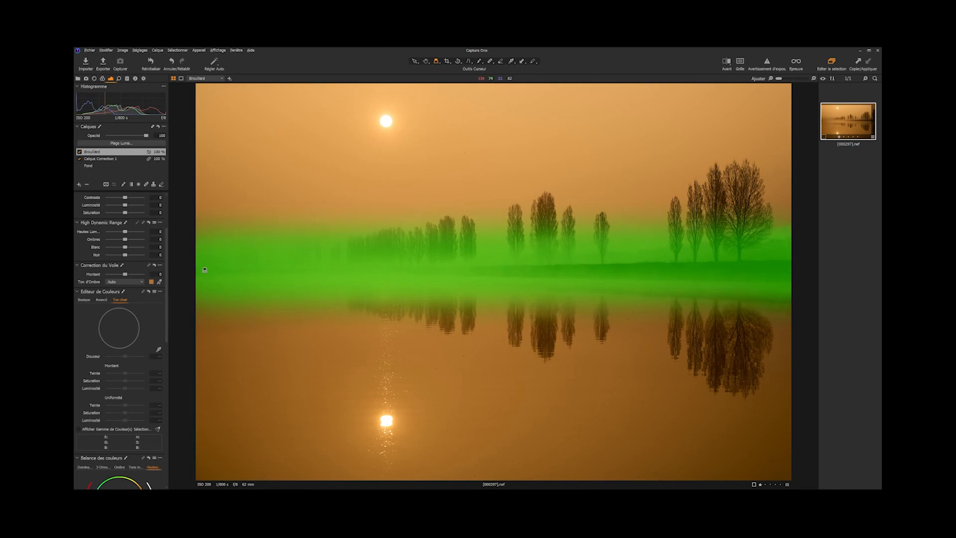
left_click(417, 61)
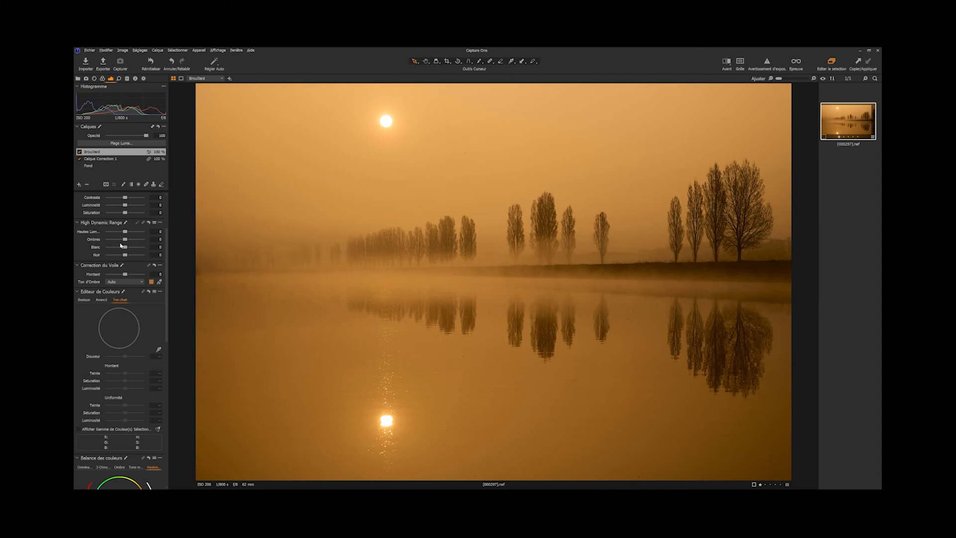
- Set the Brouillard layer's shadows to 69, clarity to 47 and structure to 11, and check its mask
left_click_drag(126, 240, 137, 241)
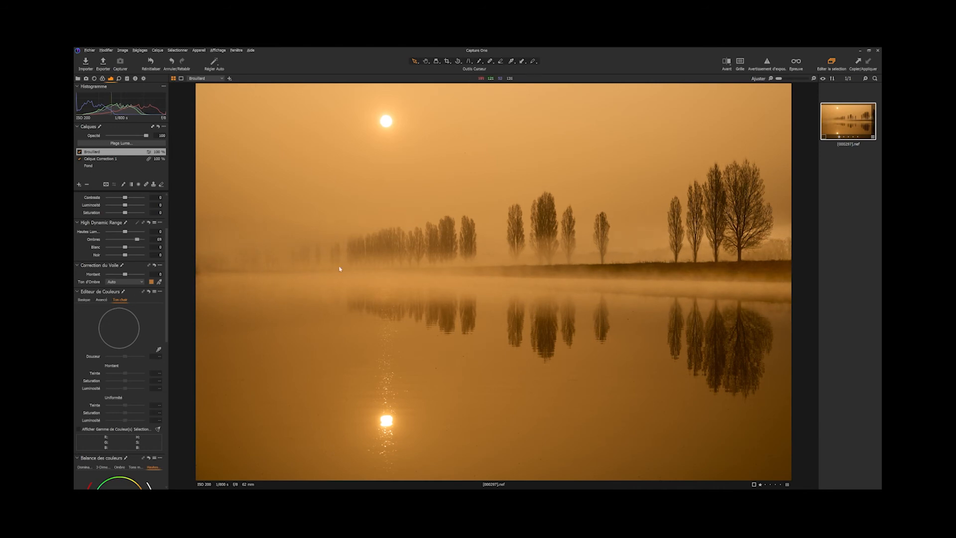
scroll(161, 398, "down", 5)
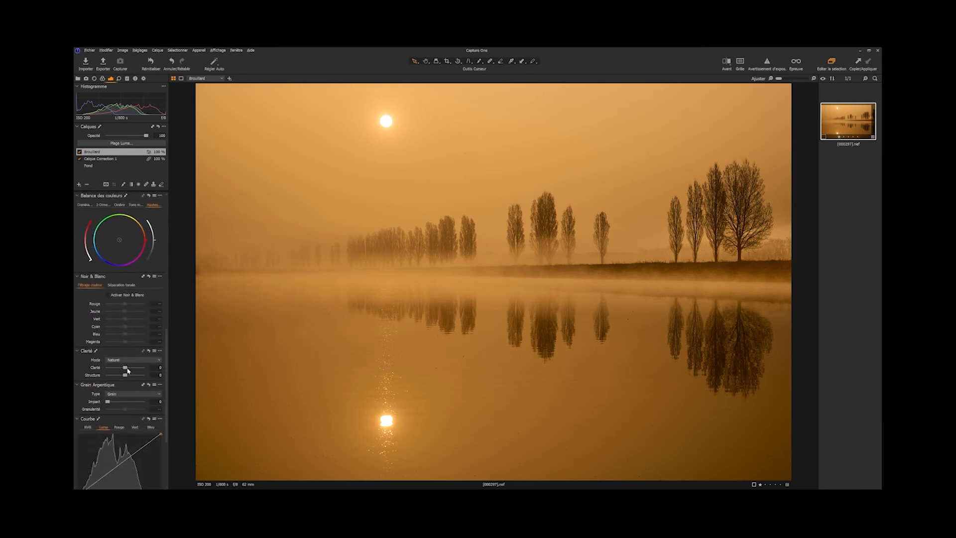
left_click_drag(126, 370, 132, 370)
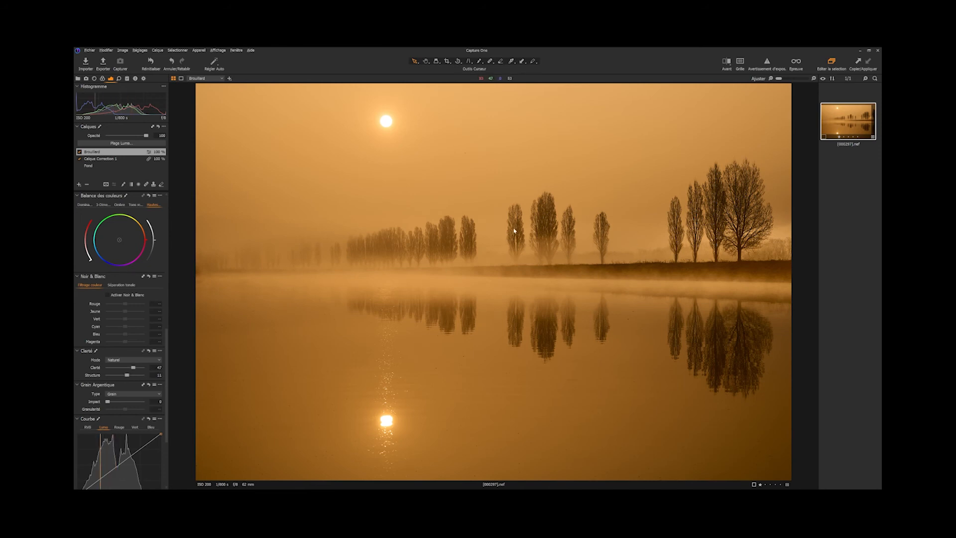
key("m")
key("m")
- Set the Fond layer's clarity to 18 and structure to 11
left_click(121, 166)
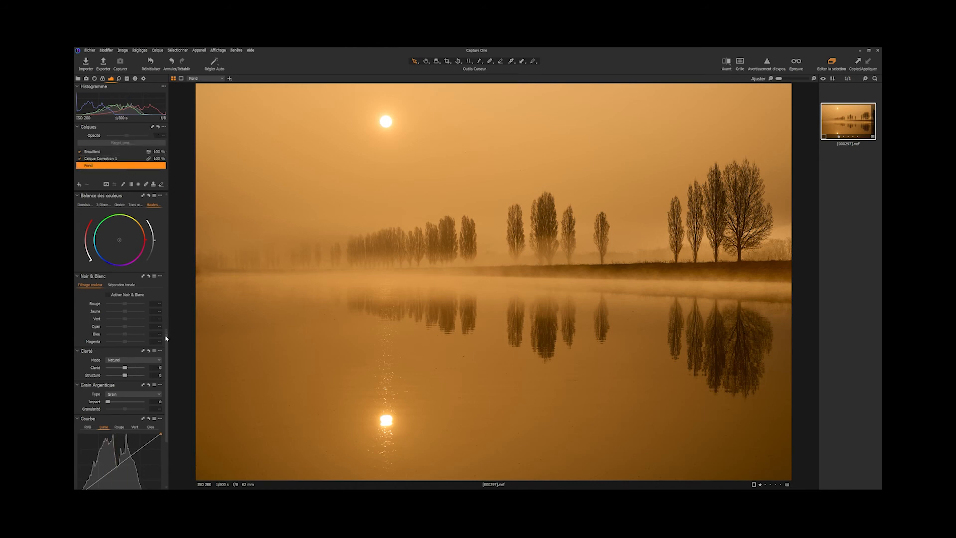
left_click_drag(166, 339, 166, 340)
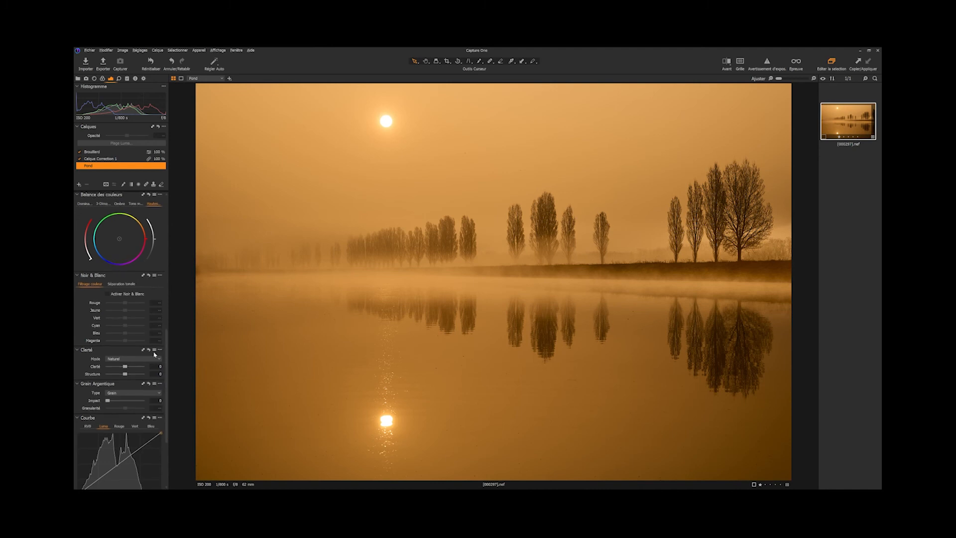
left_click_drag(126, 366, 128, 366)
left_click_drag(126, 374, 173, 265)
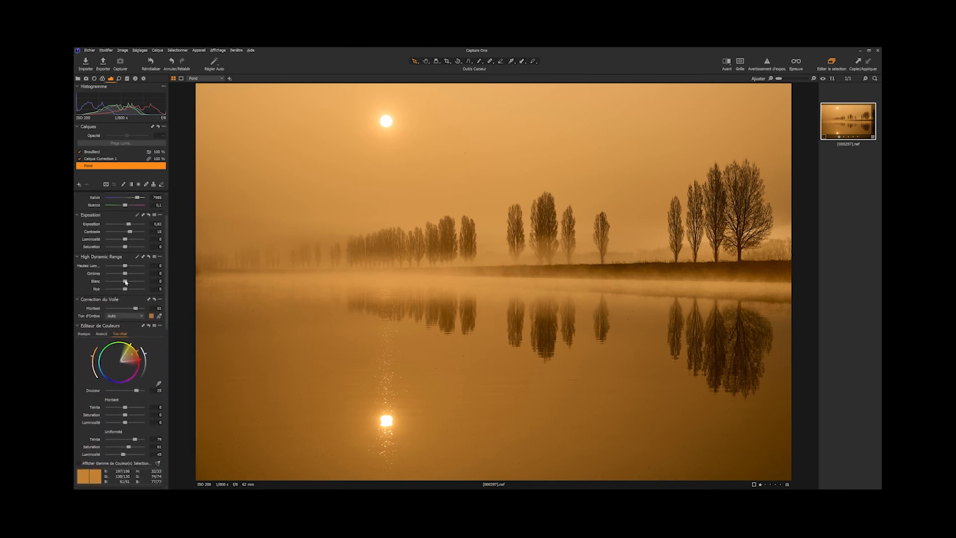
left_click_drag(126, 273, 126, 275)
- Set the black level of the Brouillard layer to -40
left_click(114, 154)
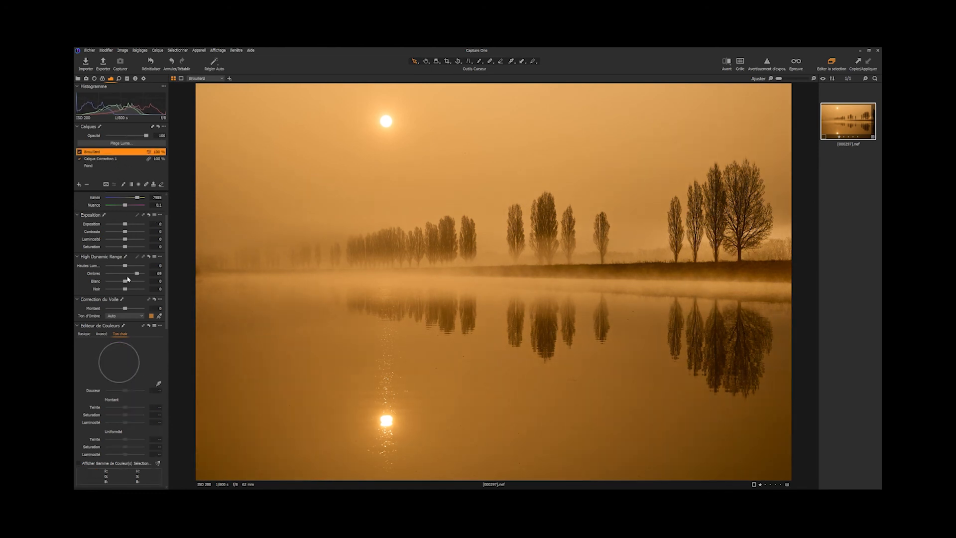
left_click_drag(127, 291, 120, 289)
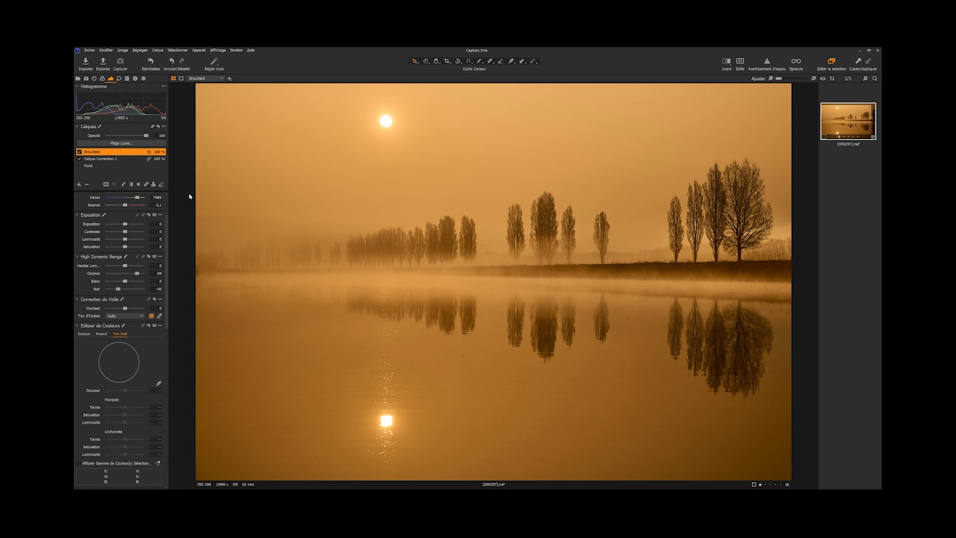
- Try High Dynamic Range changes to the highlights, blacks and whites on the Fond layer and reset them
left_click(99, 165)
left_click_drag(126, 267, 131, 269)
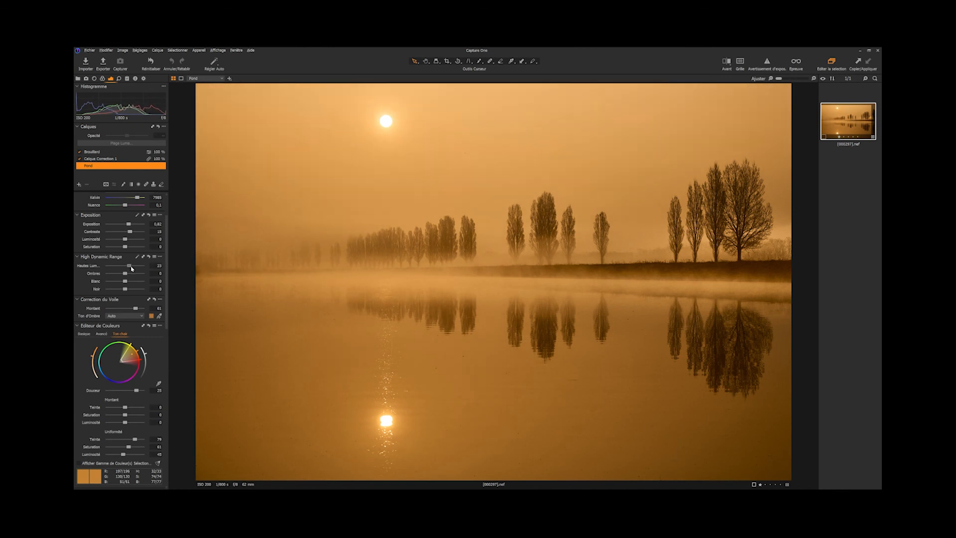
double_click(131, 268)
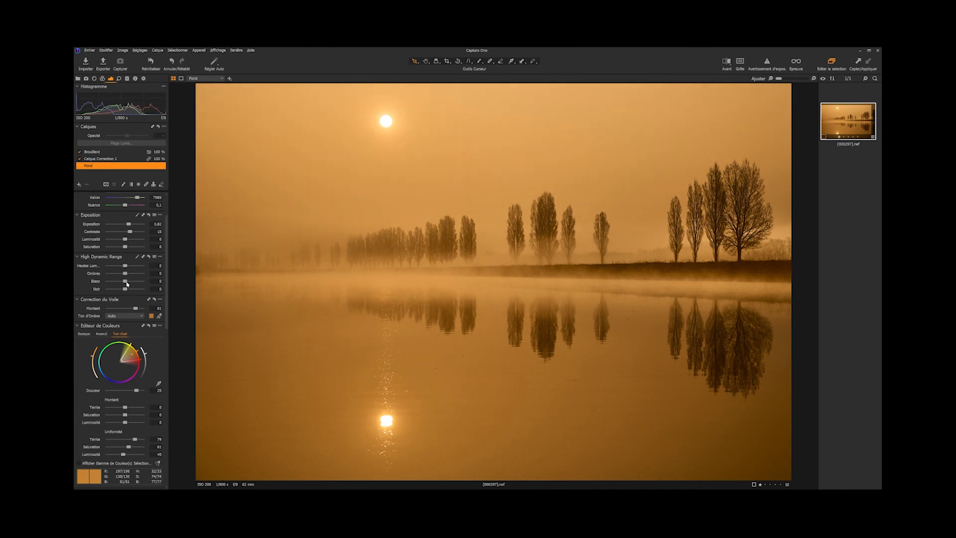
left_click_drag(125, 289, 175, 417)
double_click(128, 289)
double_click(121, 282)
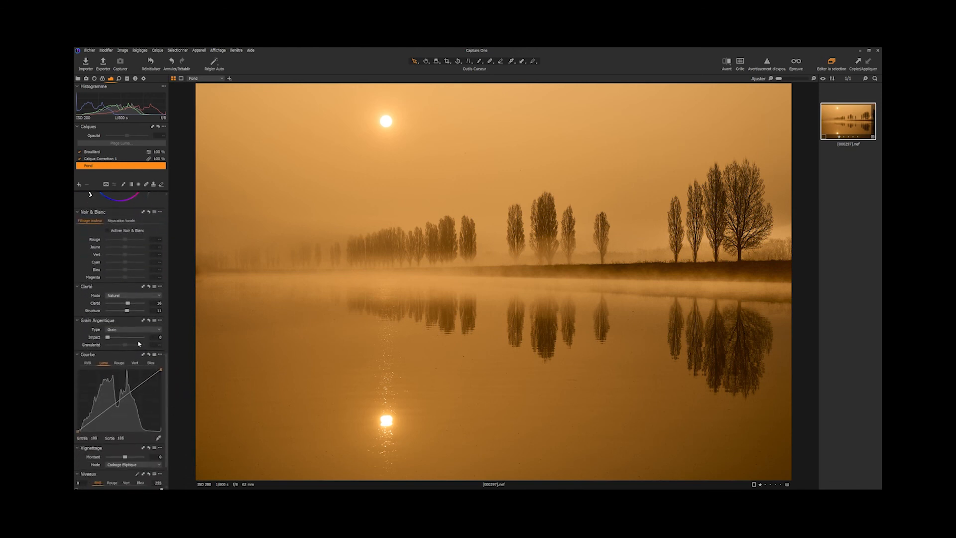